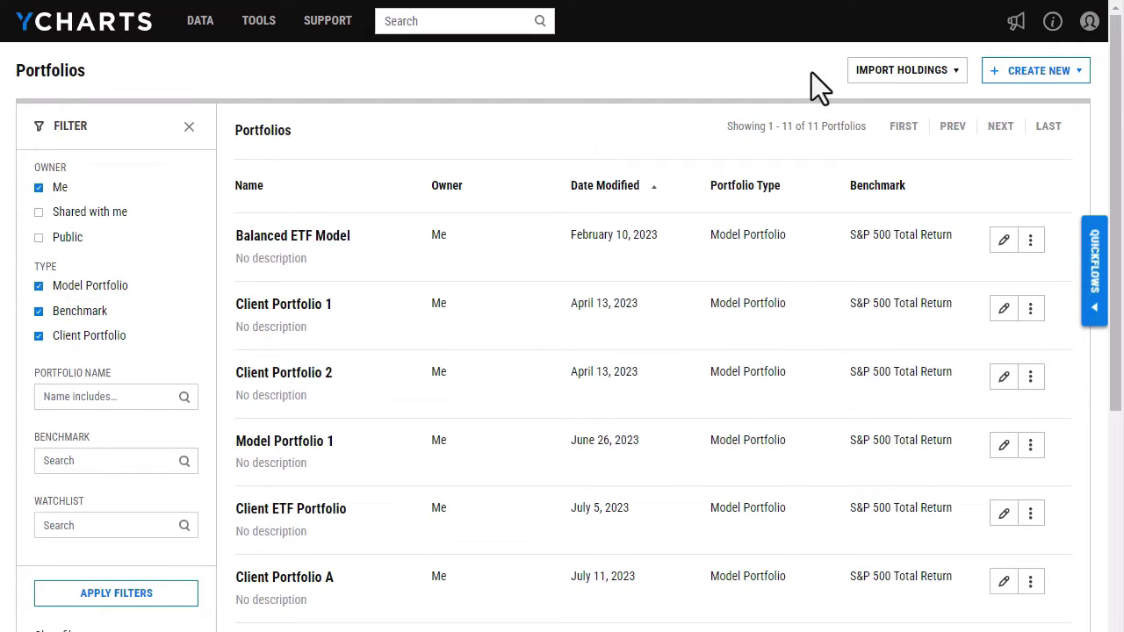
- Create a new blank portfolio of the Model Portfolio type
{"action": "left_click", "coordinate": [913, 74]}
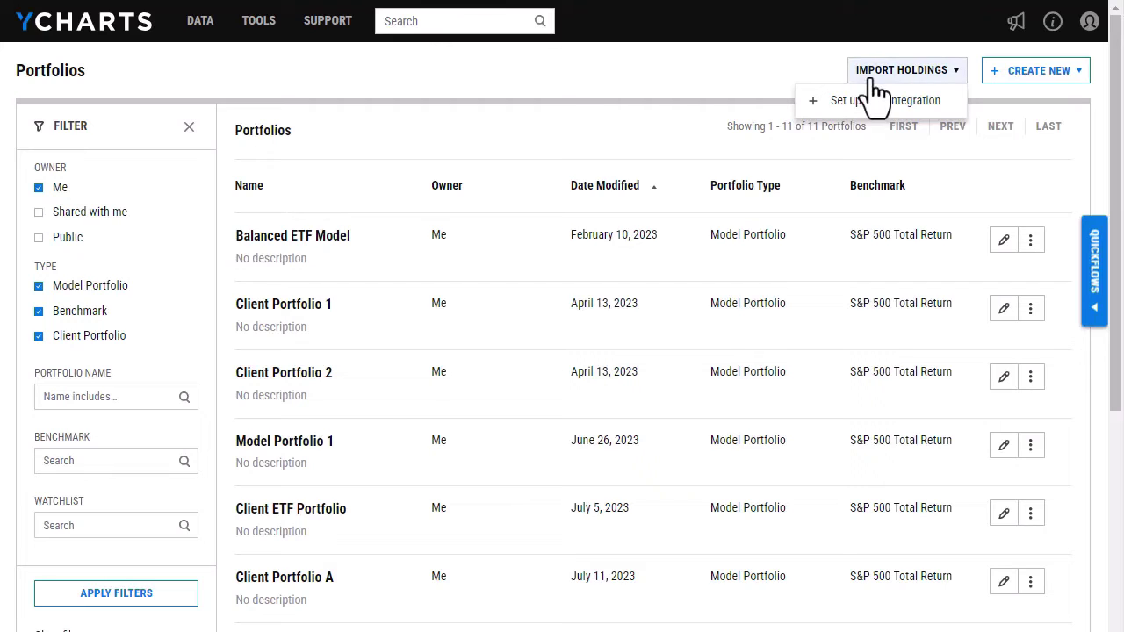
{"action": "left_click", "coordinate": [1067, 76]}
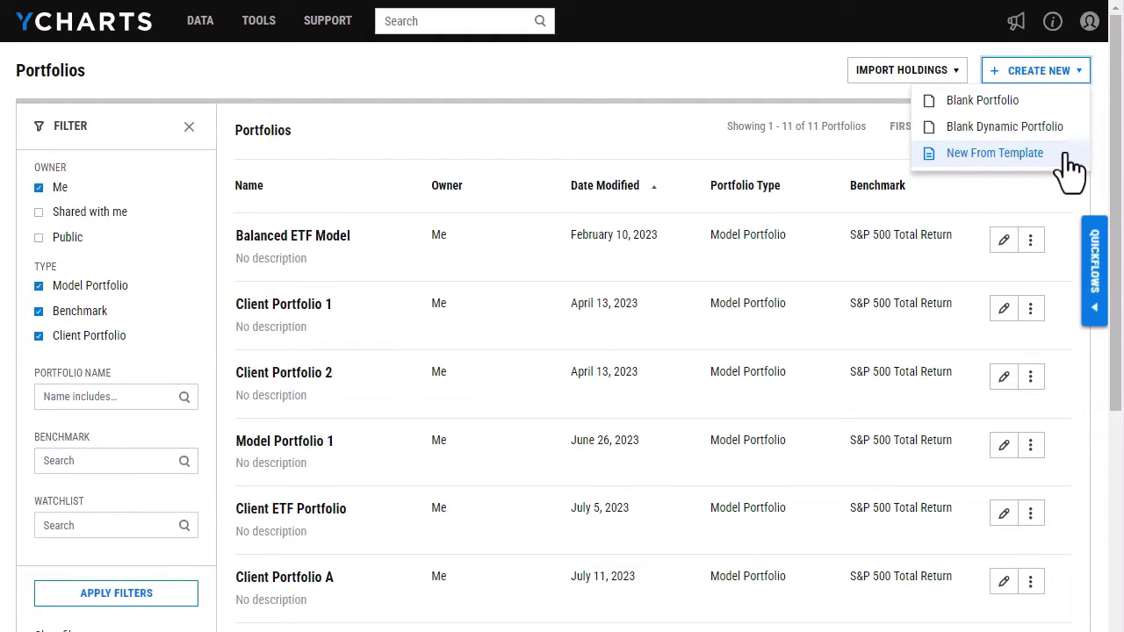
{"action": "left_click", "coordinate": [1072, 104]}
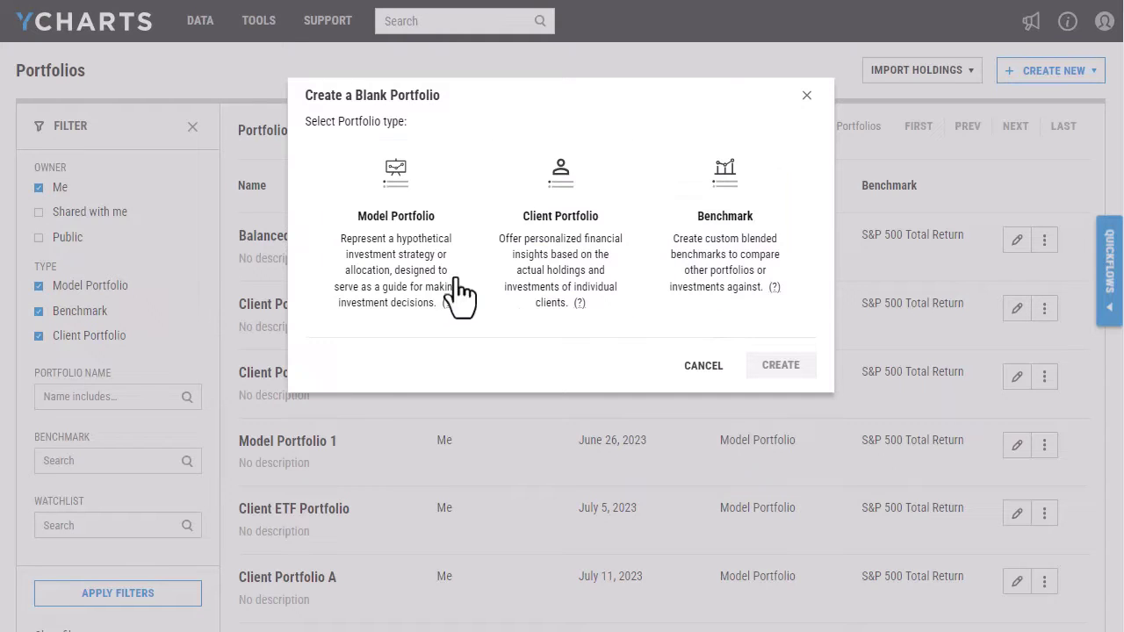
{"action": "left_click", "coordinate": [428, 290]}
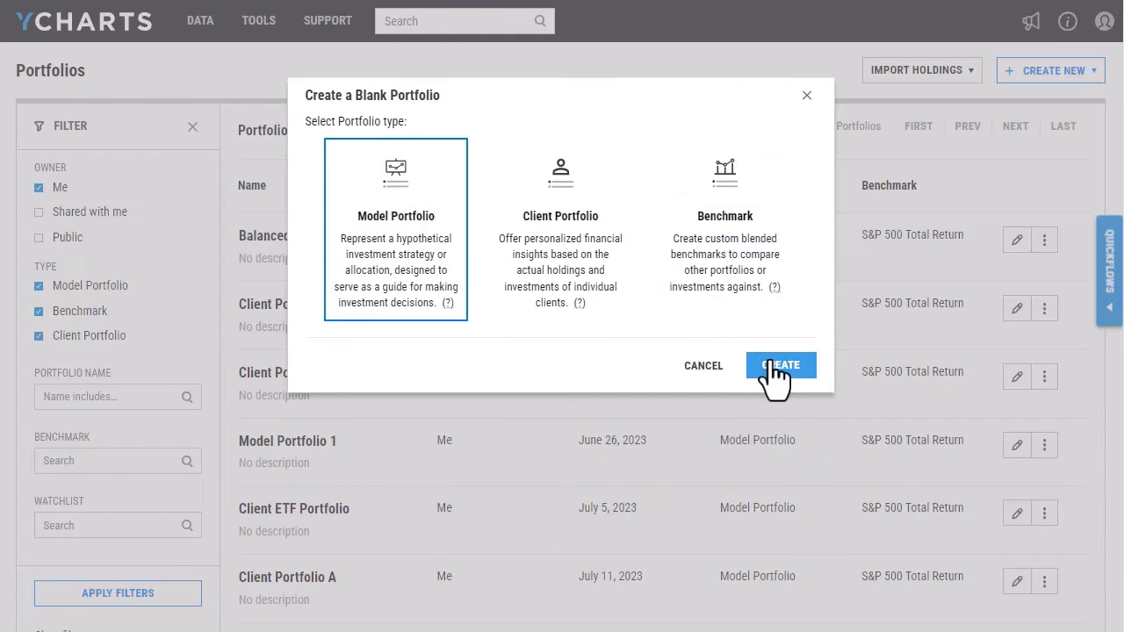
{"action": "left_click", "coordinate": [777, 372]}
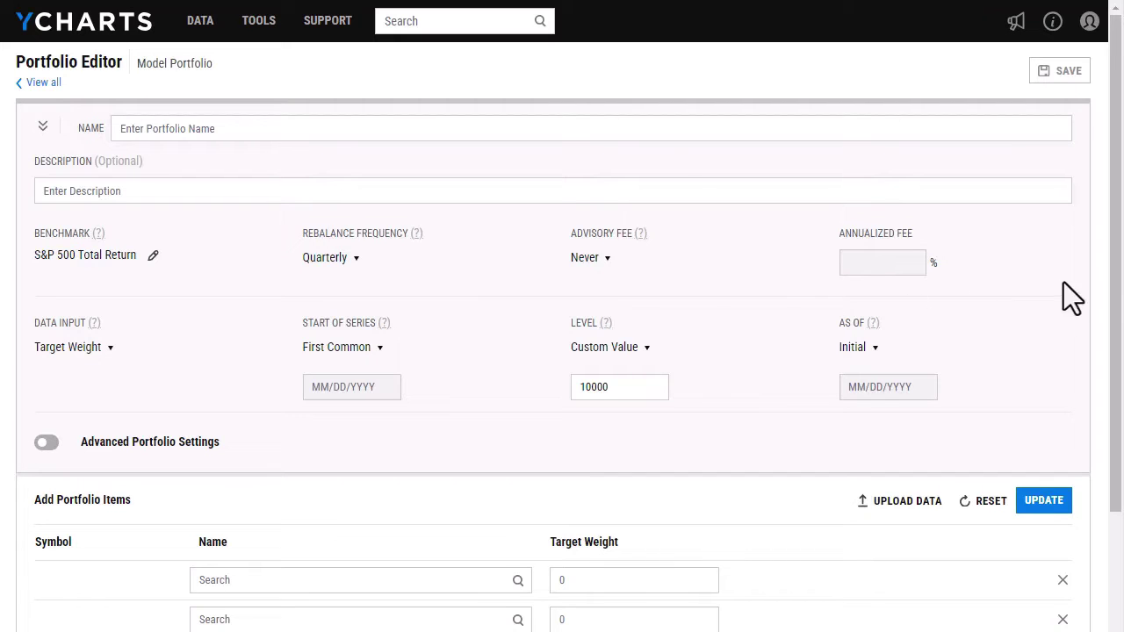
{"action": "left_click_drag", "start_coordinate": [1116, 253], "coordinate": [1109, 351]}
{"action": "left_click", "coordinate": [340, 433]}
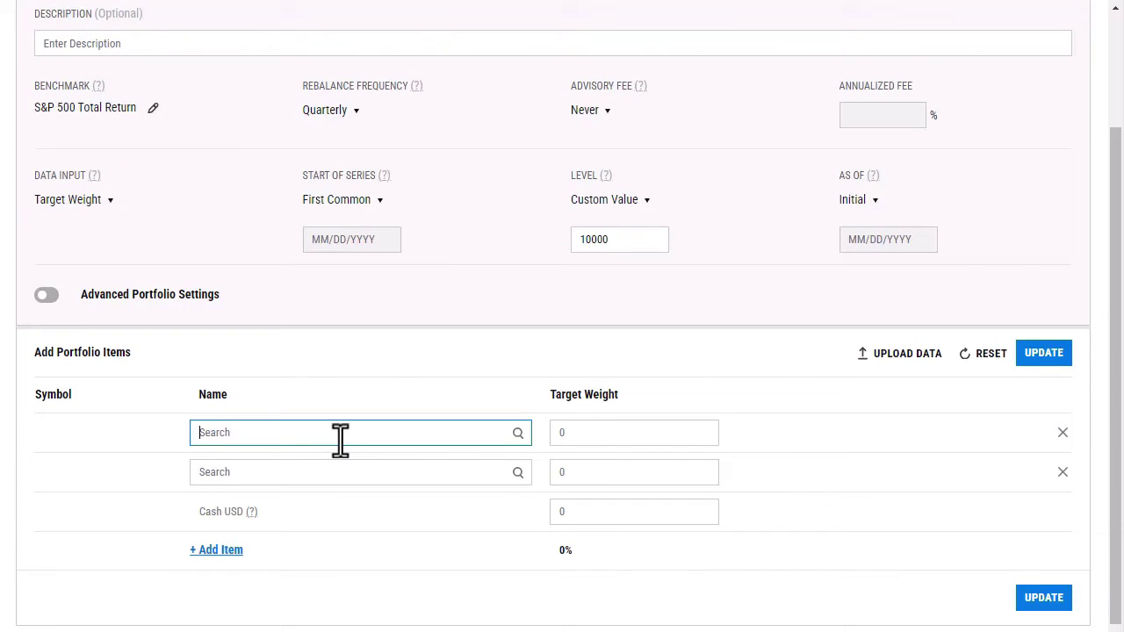
{"action": "type", "text": "aapl"}
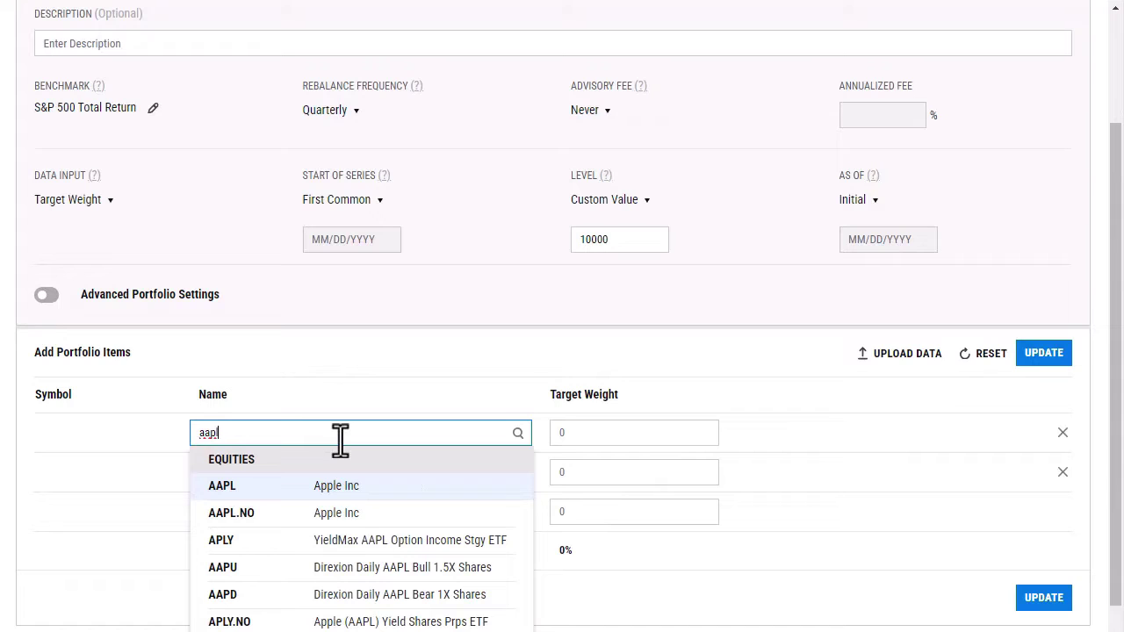
{"action": "double_click", "coordinate": [369, 429]}
{"action": "key", "text": "BackSpace"}
{"action": "left_click", "coordinate": [378, 399]}
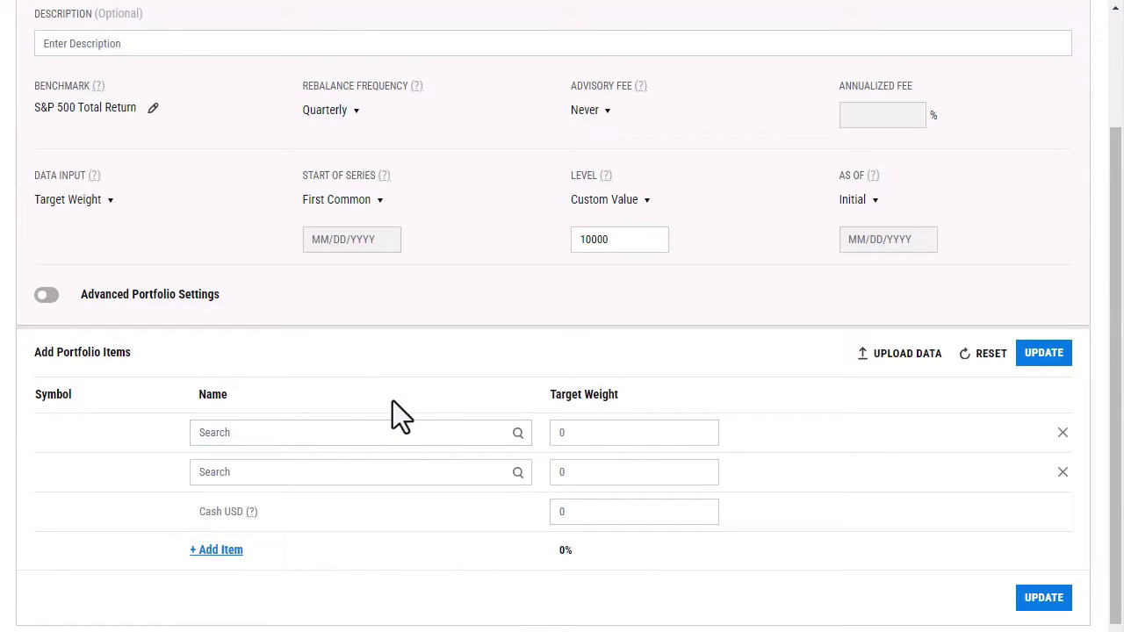
- Open the holdings upload and its formatting requirements, and in the Excel template list the data type options of header cell B1
{"action": "left_click", "coordinate": [908, 355]}
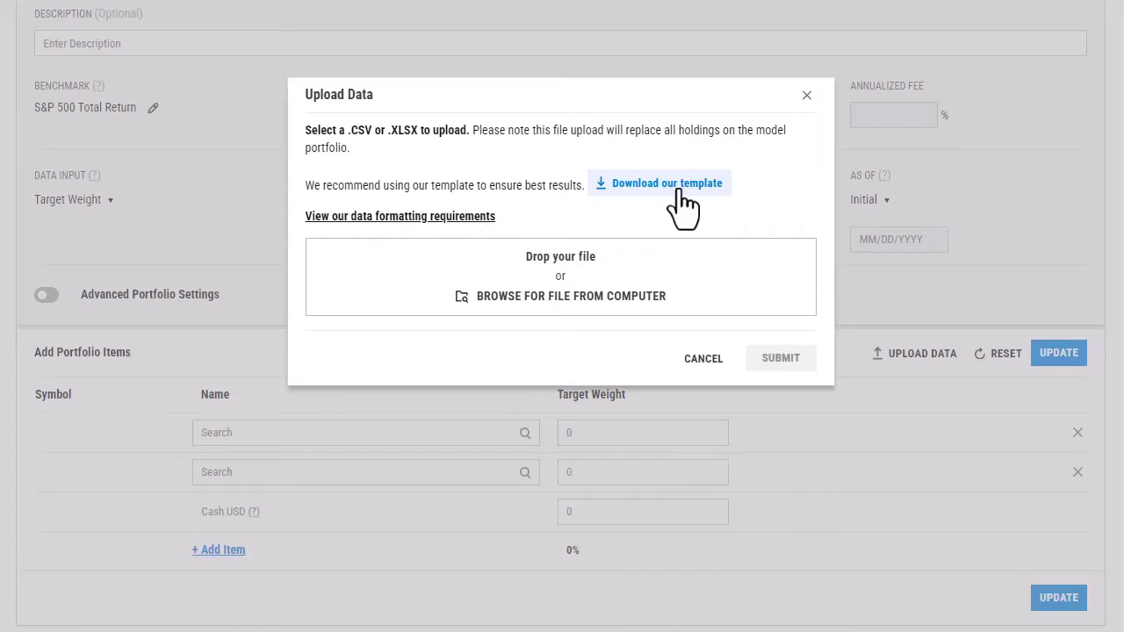
{"action": "left_click", "coordinate": [480, 218]}
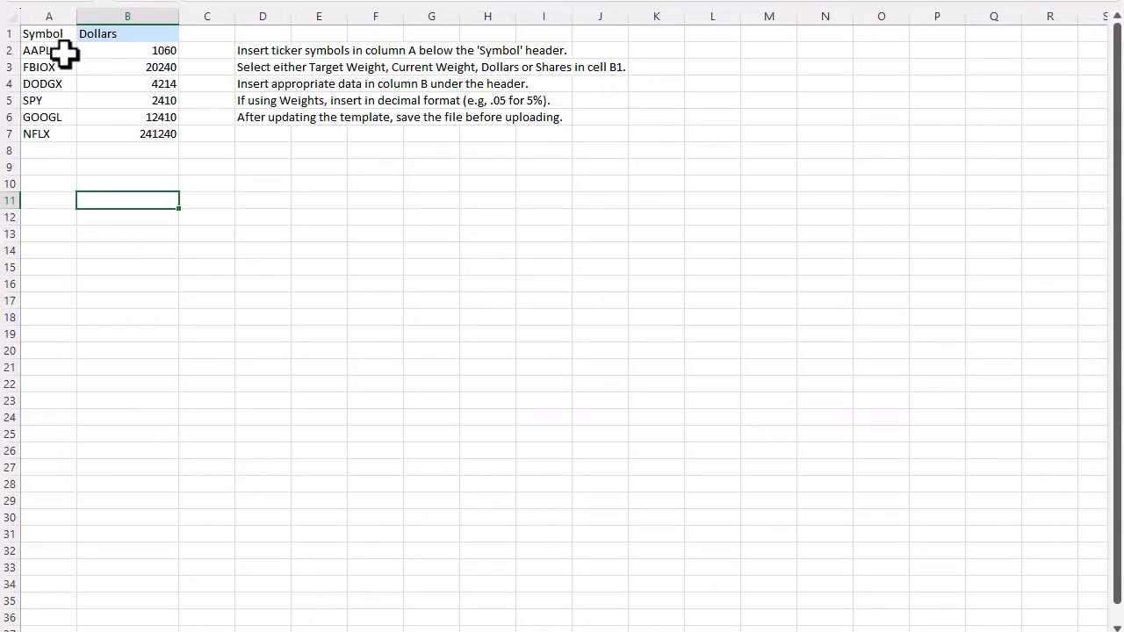
{"action": "left_click", "coordinate": [149, 36]}
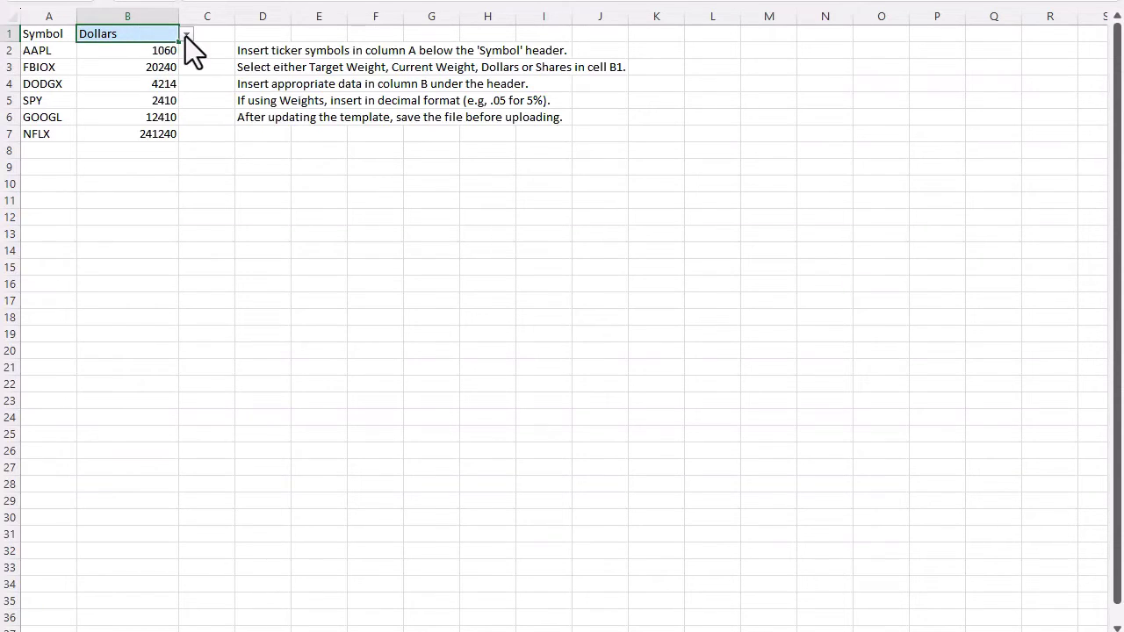
{"action": "left_click", "coordinate": [185, 36]}
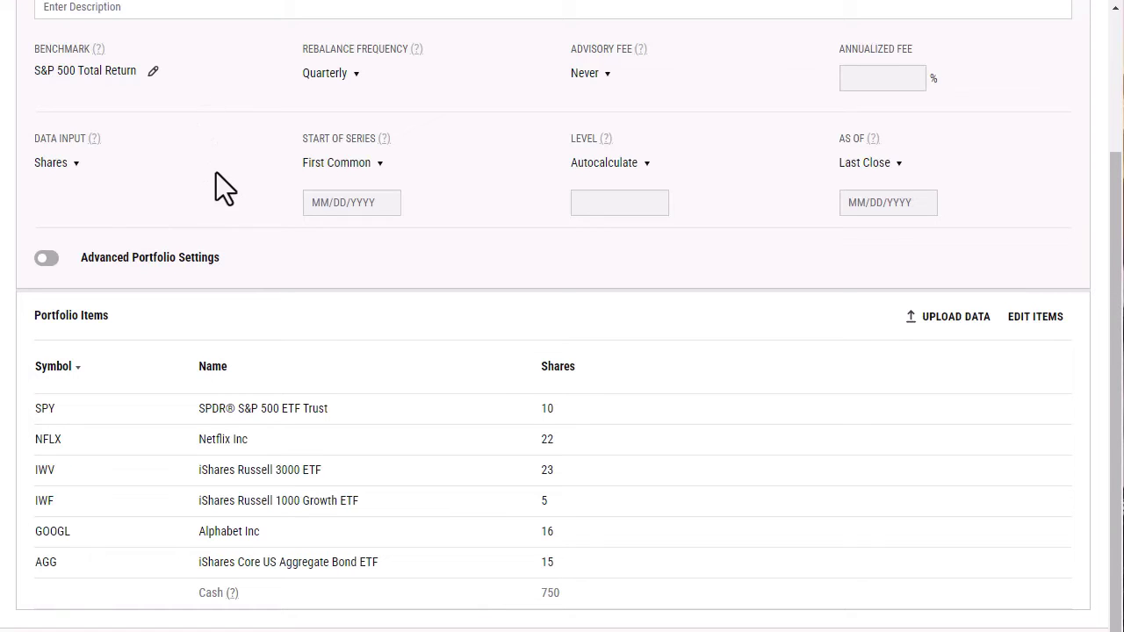
- Set the portfolio's start of series to Earliest and check the advanced portfolio settings, leaving them switched off
{"action": "scroll", "coordinate": [227, 189], "scroll_direction": "up", "scroll_amount": 3}
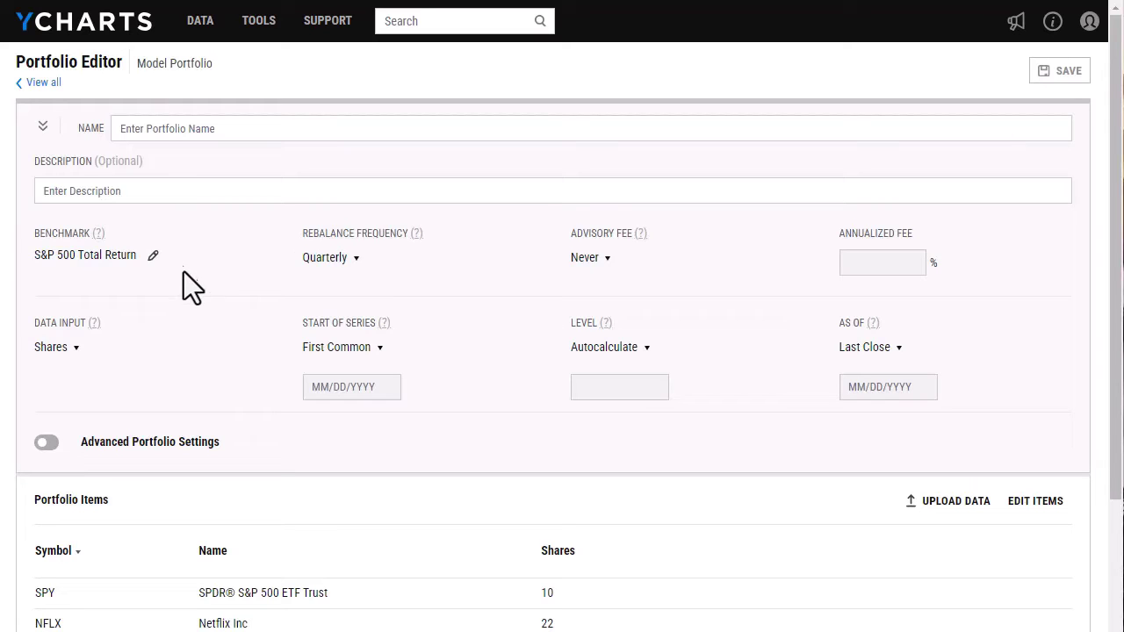
{"action": "left_click", "coordinate": [360, 349]}
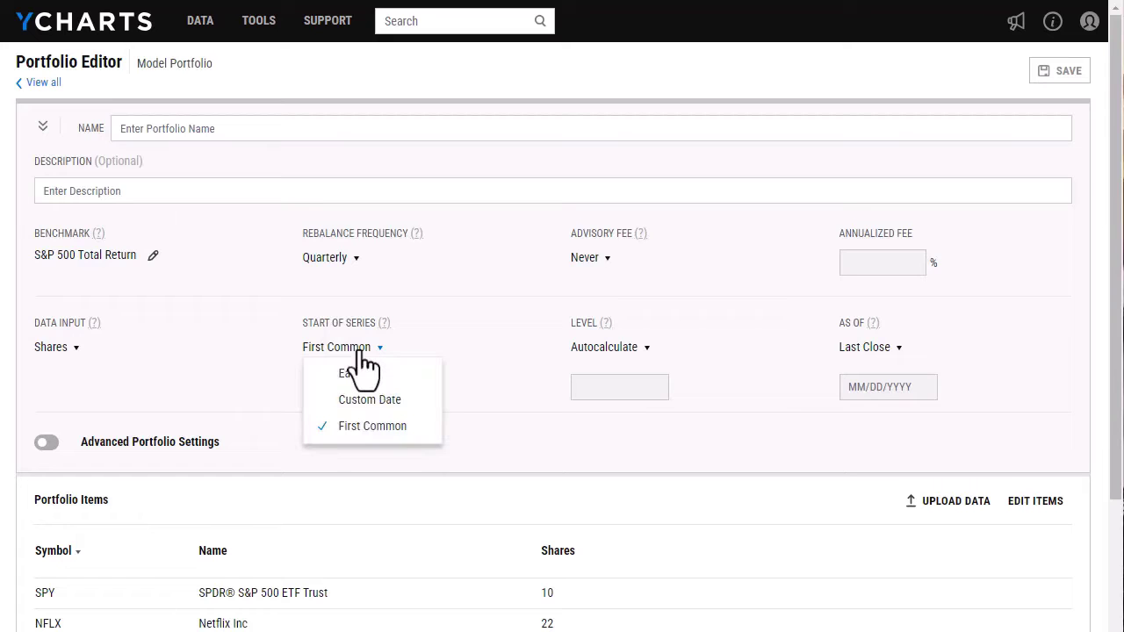
{"action": "left_click", "coordinate": [380, 376]}
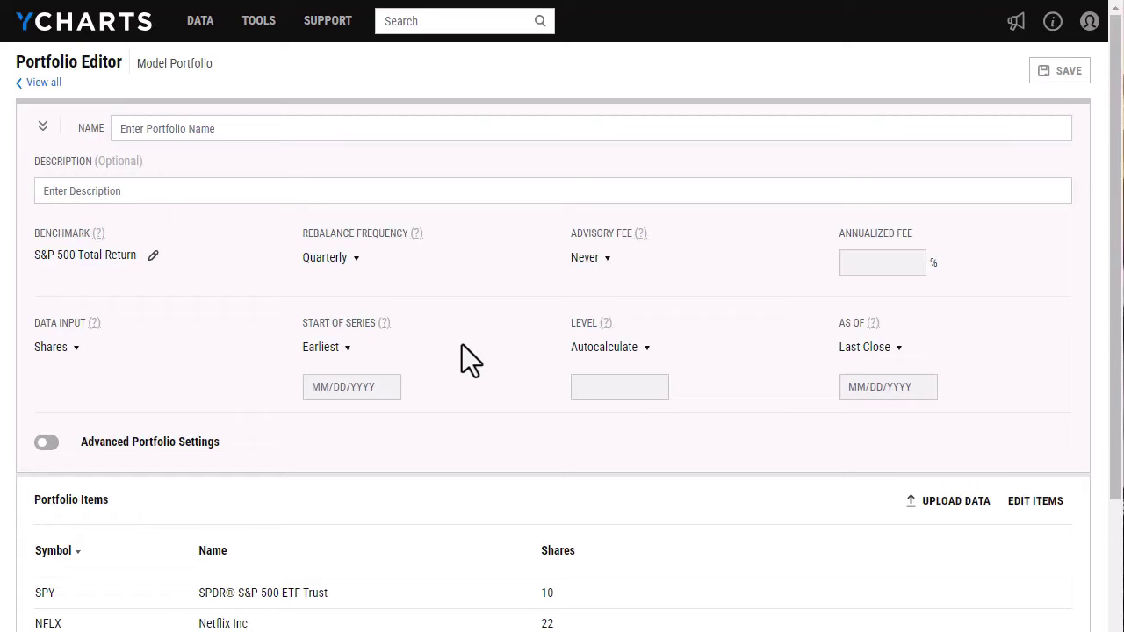
{"action": "left_click", "coordinate": [48, 445]}
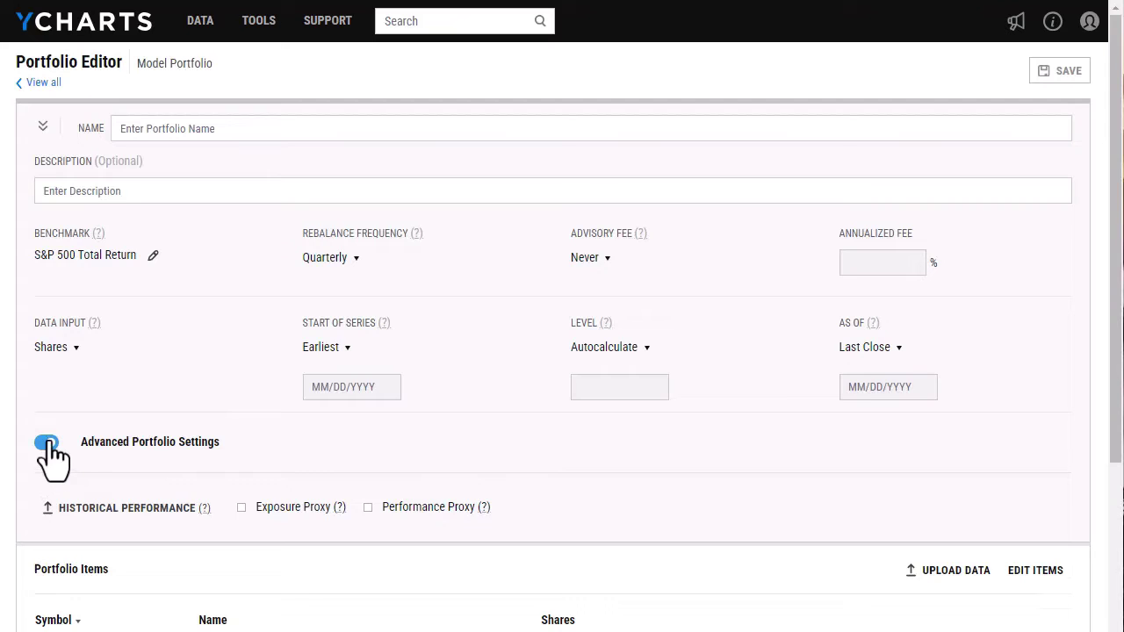
{"action": "left_click", "coordinate": [48, 444]}
- Name the portfolio "Model Portfolio Example" and save it
{"action": "left_click", "coordinate": [304, 131]}
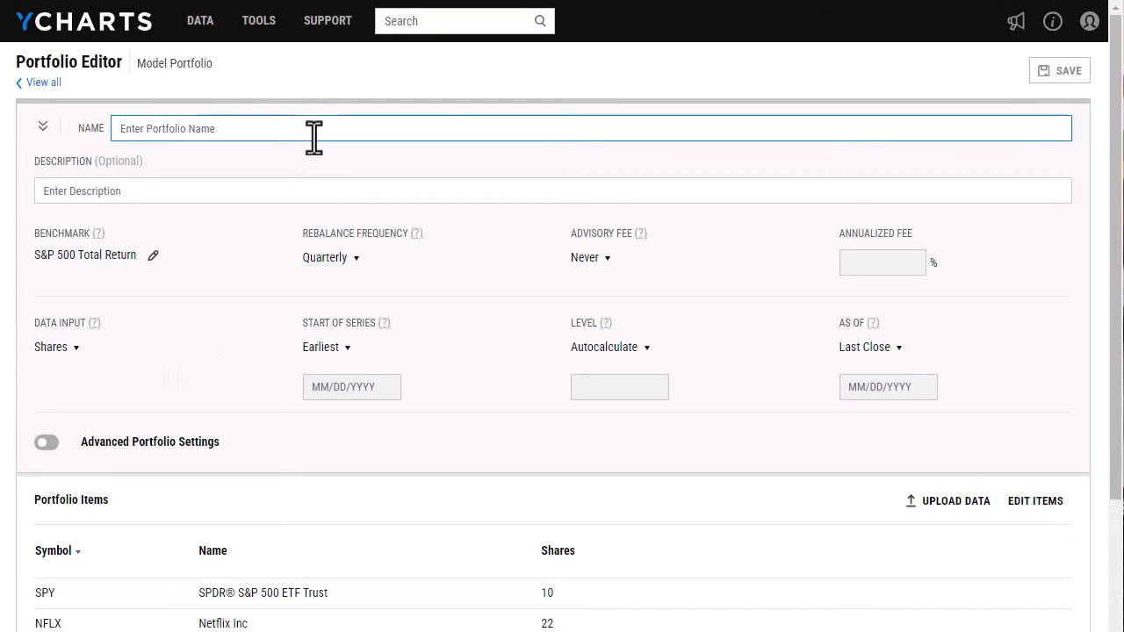
{"action": "type", "text": "Model P"}
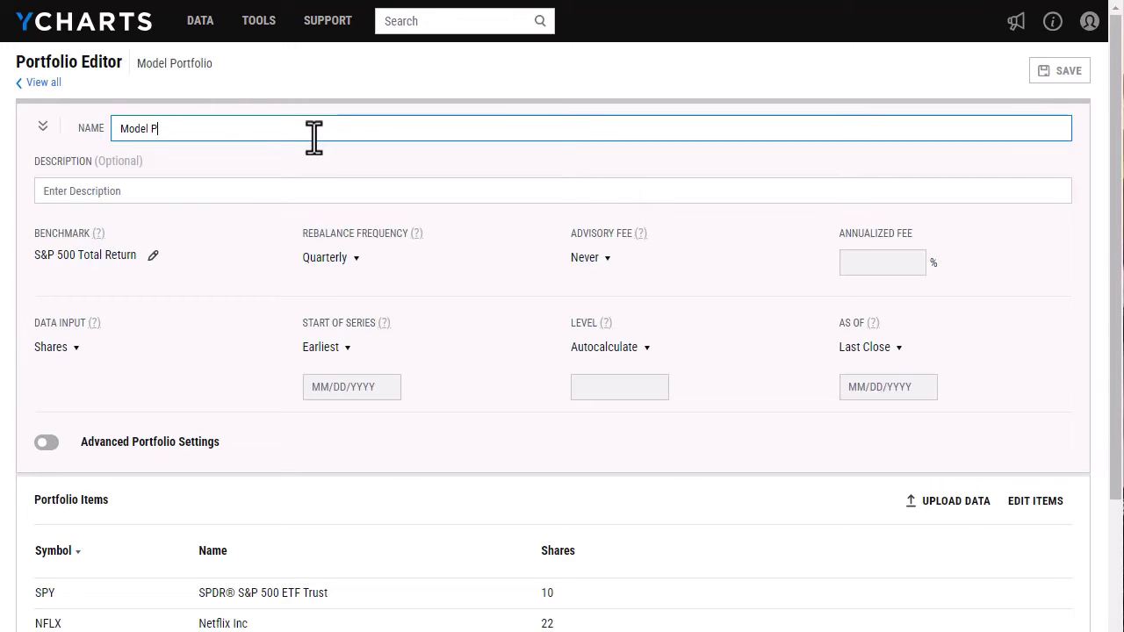
{"action": "type", "text": "ortfolio Example"}
{"action": "left_click", "coordinate": [349, 160]}
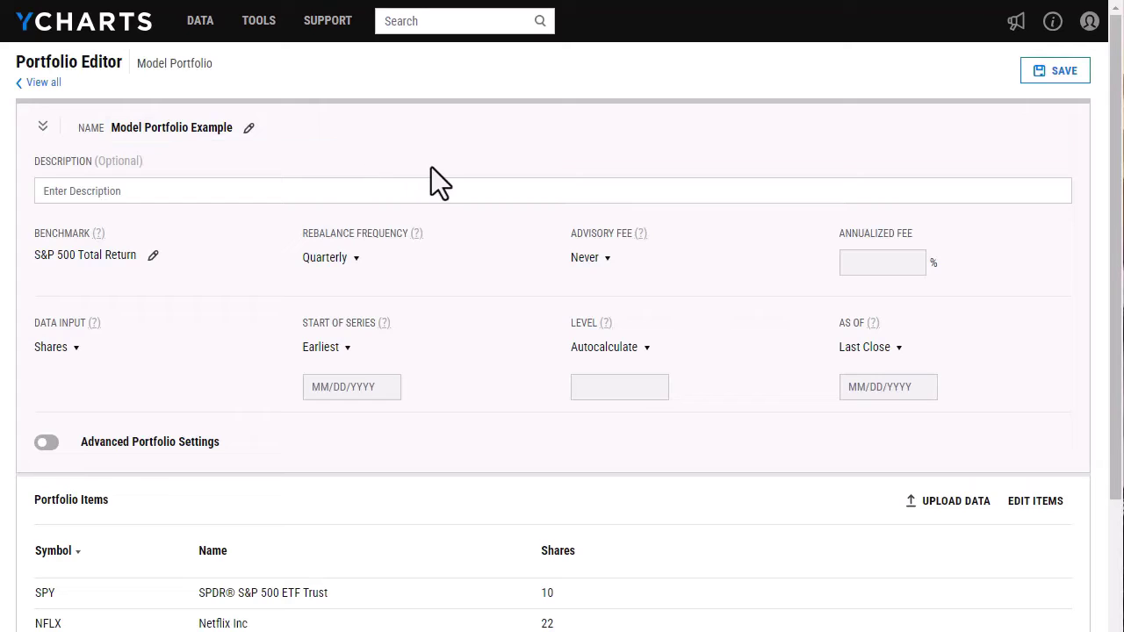
{"action": "left_click", "coordinate": [1079, 79]}
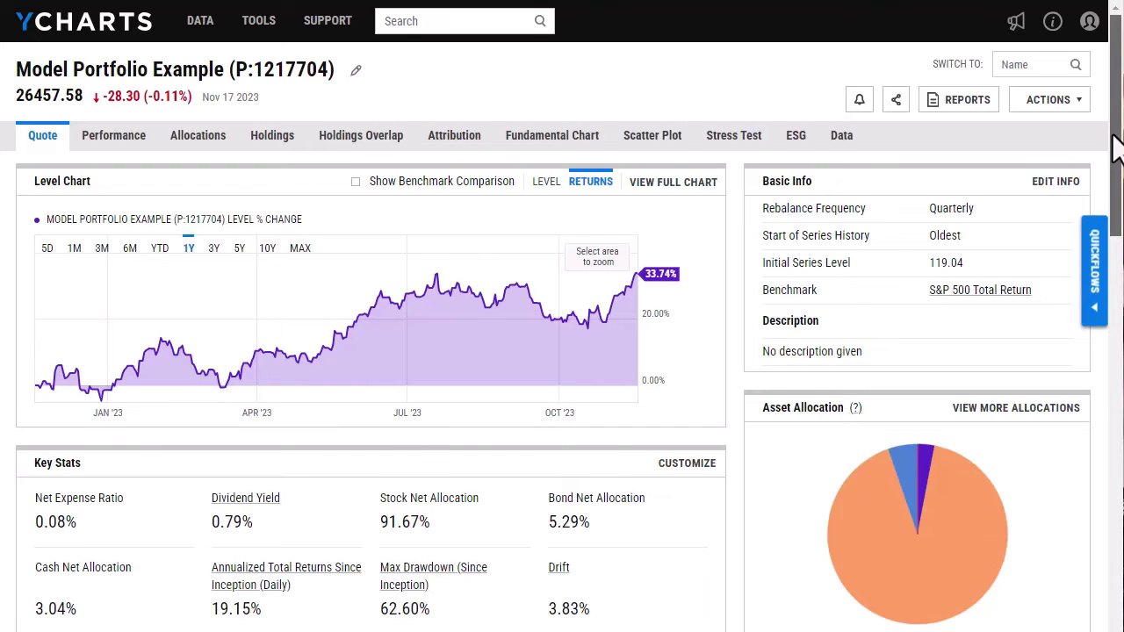
- Expand the Netflix entry in the portfolio's holdings overlap and view the portfolio's absolute attribution
{"action": "mouse_move", "coordinate": [1114, 145]}
{"action": "left_mouse_down"}
{"action": "mouse_move", "coordinate": [1120, 280]}
{"action": "mouse_move", "coordinate": [1120, 156]}
{"action": "left_mouse_up"}
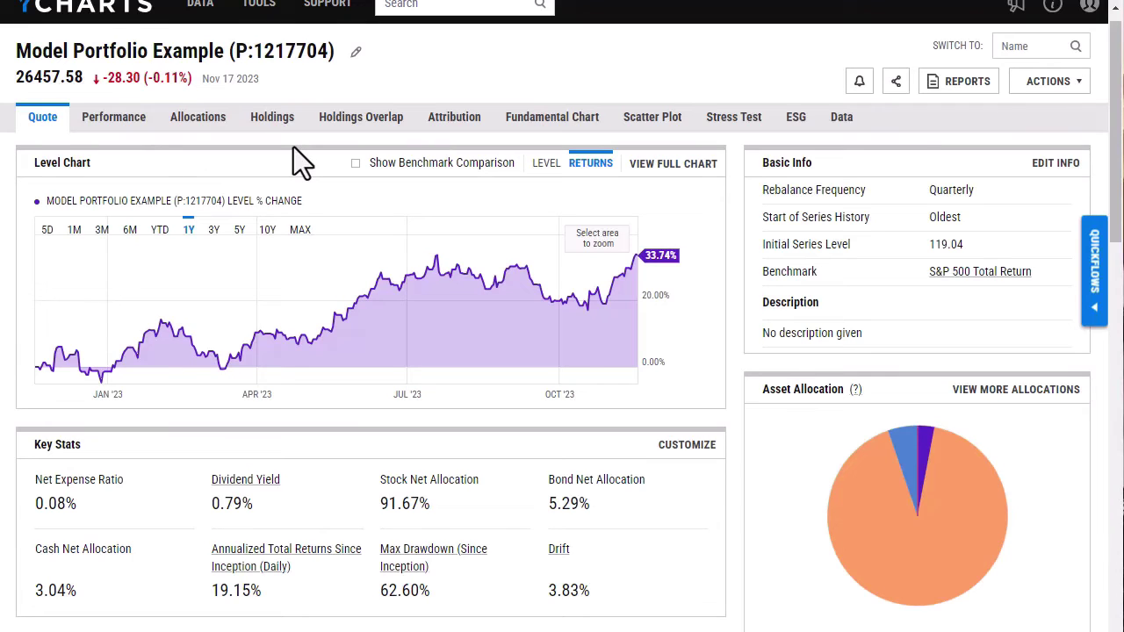
{"action": "left_click", "coordinate": [377, 123]}
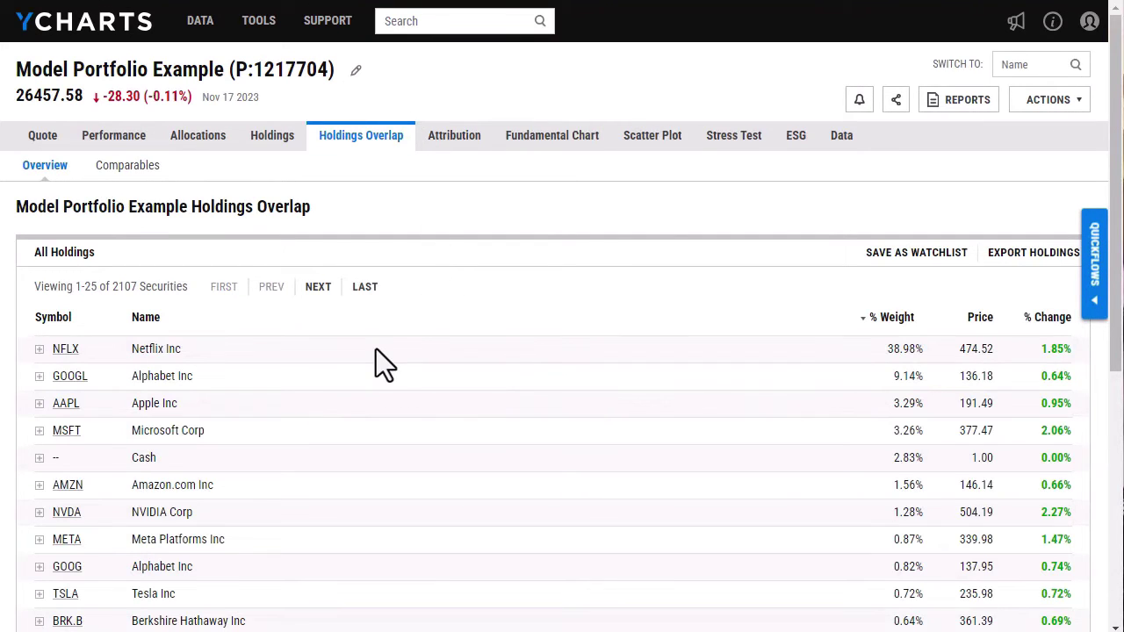
{"action": "left_click", "coordinate": [39, 350]}
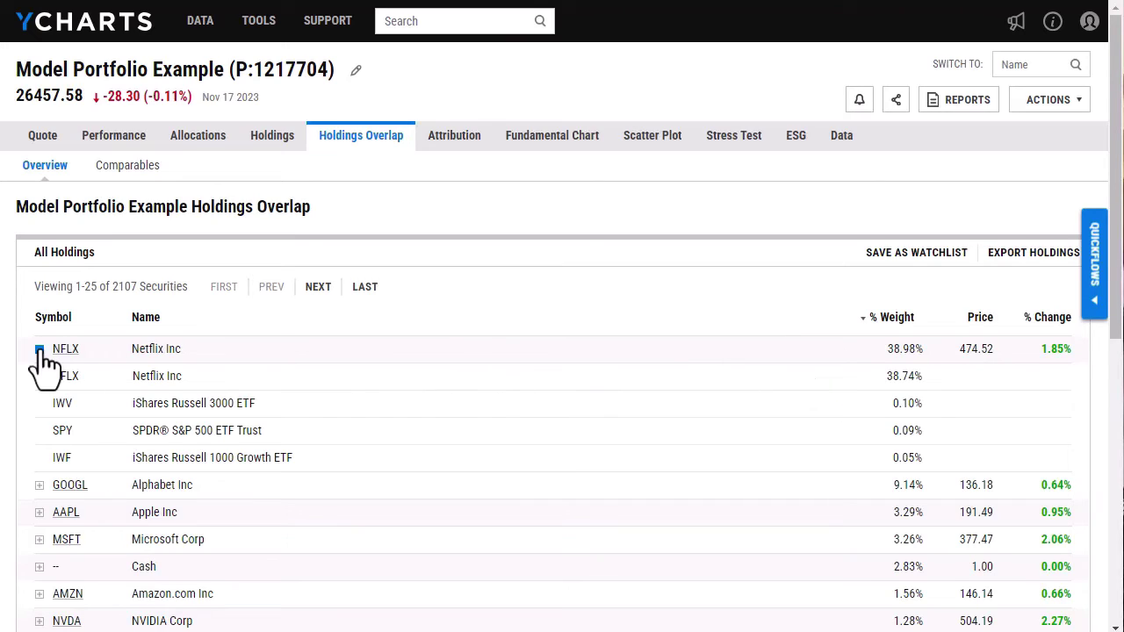
{"action": "left_click", "coordinate": [471, 159]}
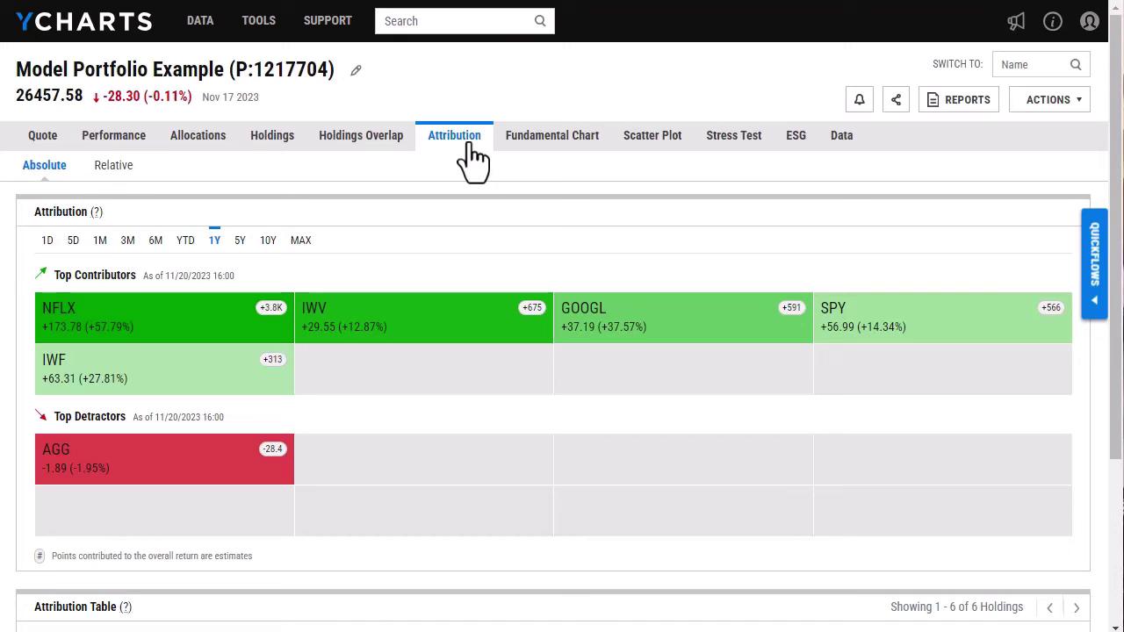
- Run the Tax Adjusted Returns quickflow on the portfolio, examine its results table, and browse the remaining quickflows
{"action": "left_click", "coordinate": [1094, 276]}
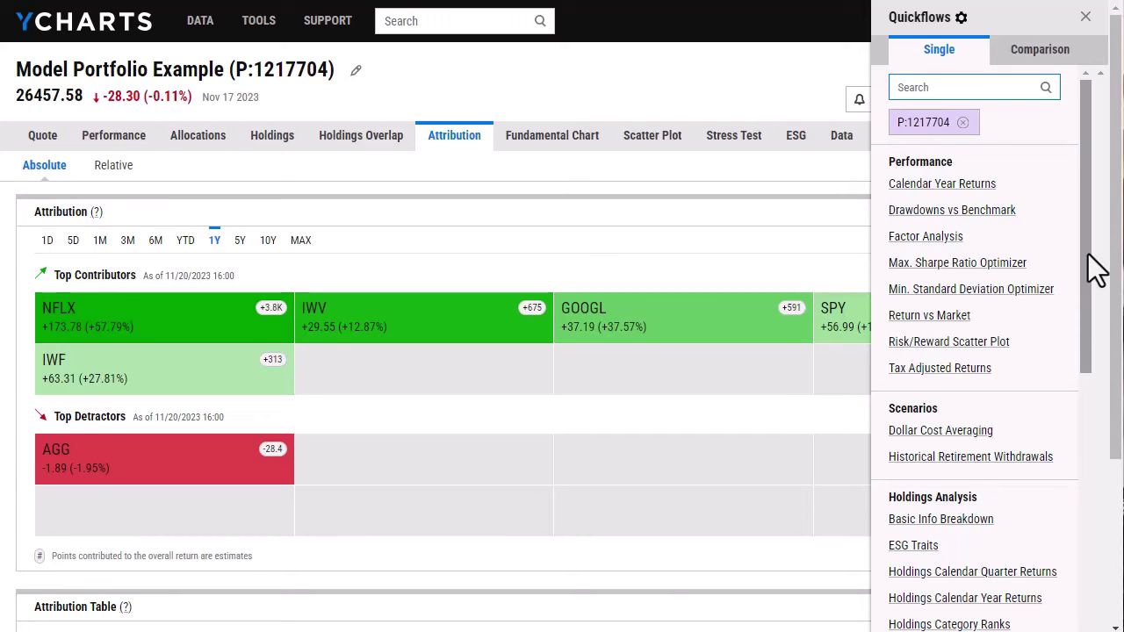
{"action": "left_click", "coordinate": [938, 373]}
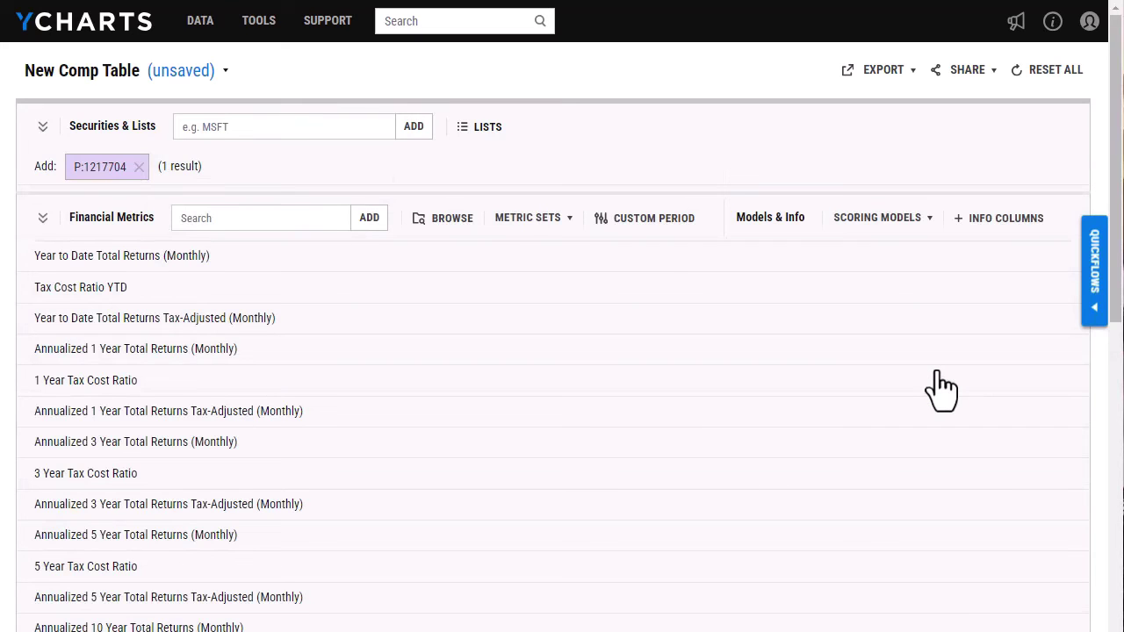
{"action": "mouse_move", "coordinate": [936, 372]}
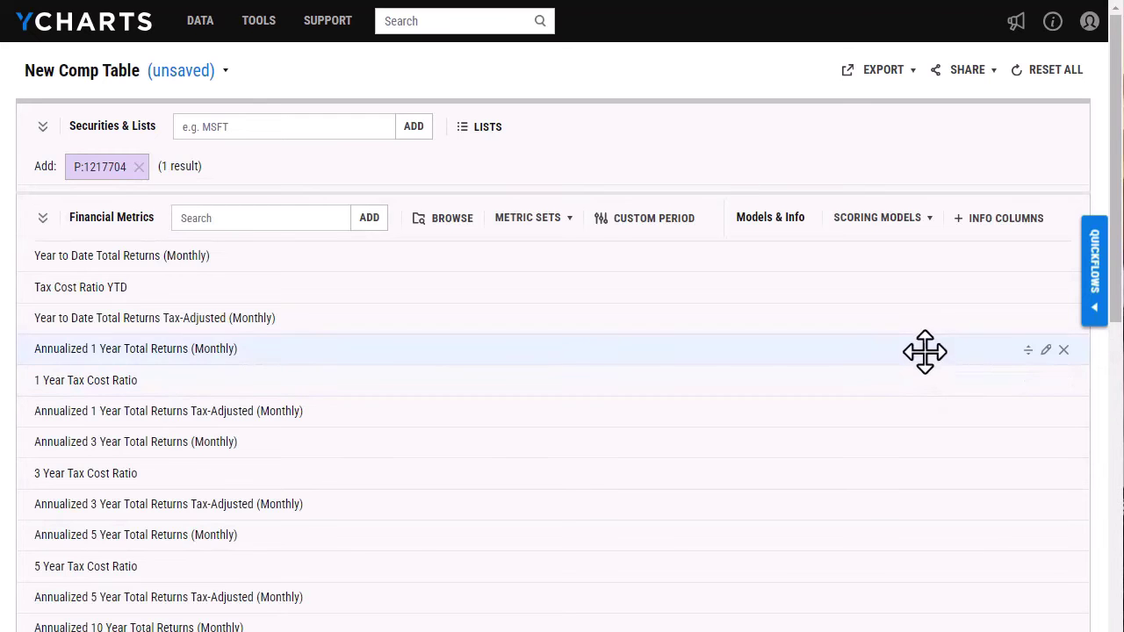
{"action": "left_click_drag", "start_coordinate": [1121, 167], "coordinate": [1116, 487]}
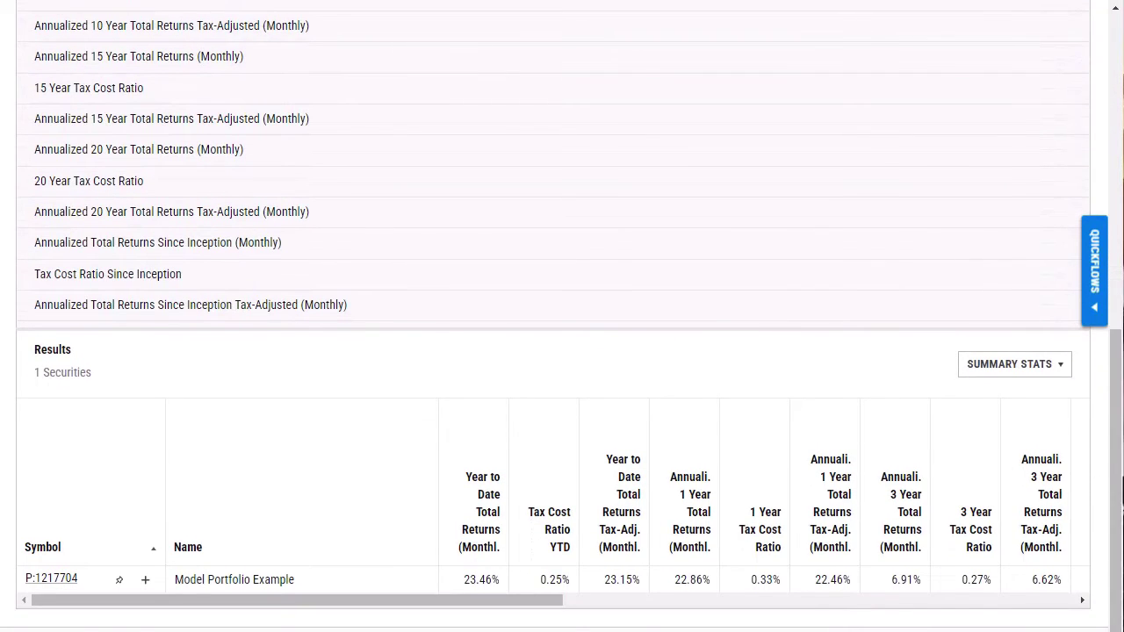
{"action": "mouse_move", "coordinate": [528, 605]}
{"action": "left_mouse_down"}
{"action": "mouse_move", "coordinate": [590, 608]}
{"action": "mouse_move", "coordinate": [524, 608]}
{"action": "left_mouse_up"}
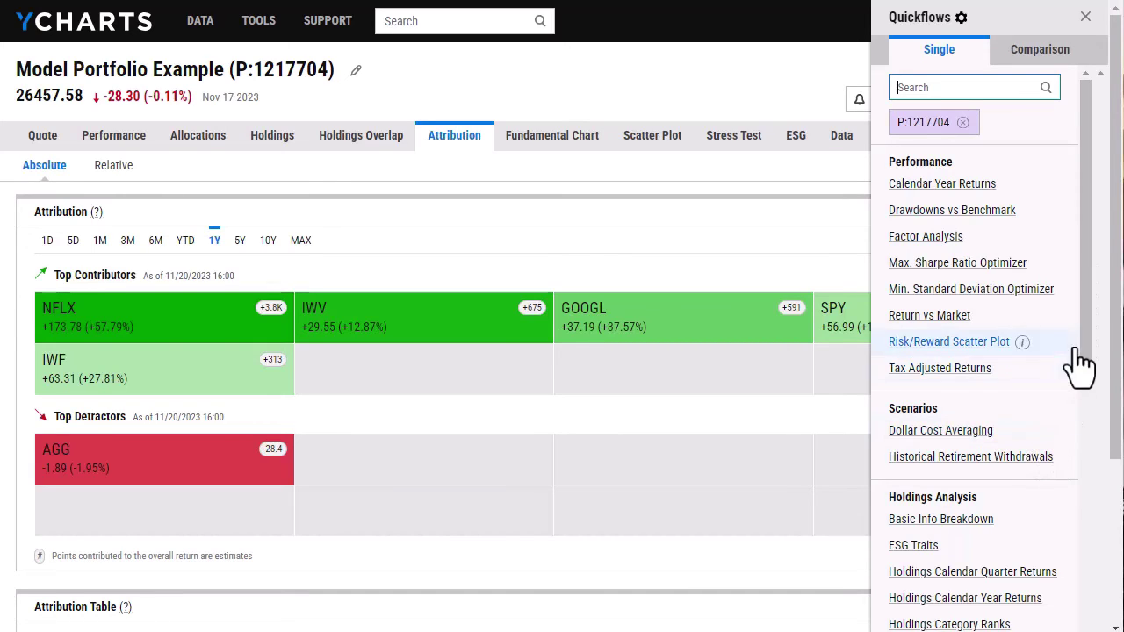
{"action": "left_click_drag", "start_coordinate": [1086, 324], "coordinate": [1083, 432]}
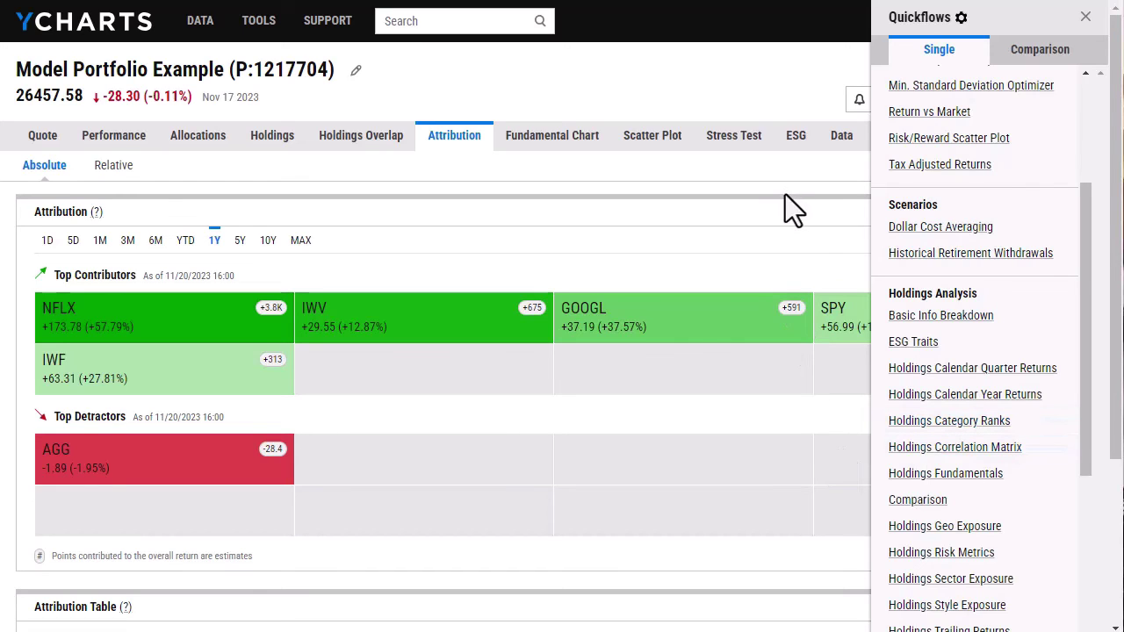
{"action": "left_click", "coordinate": [1087, 18]}
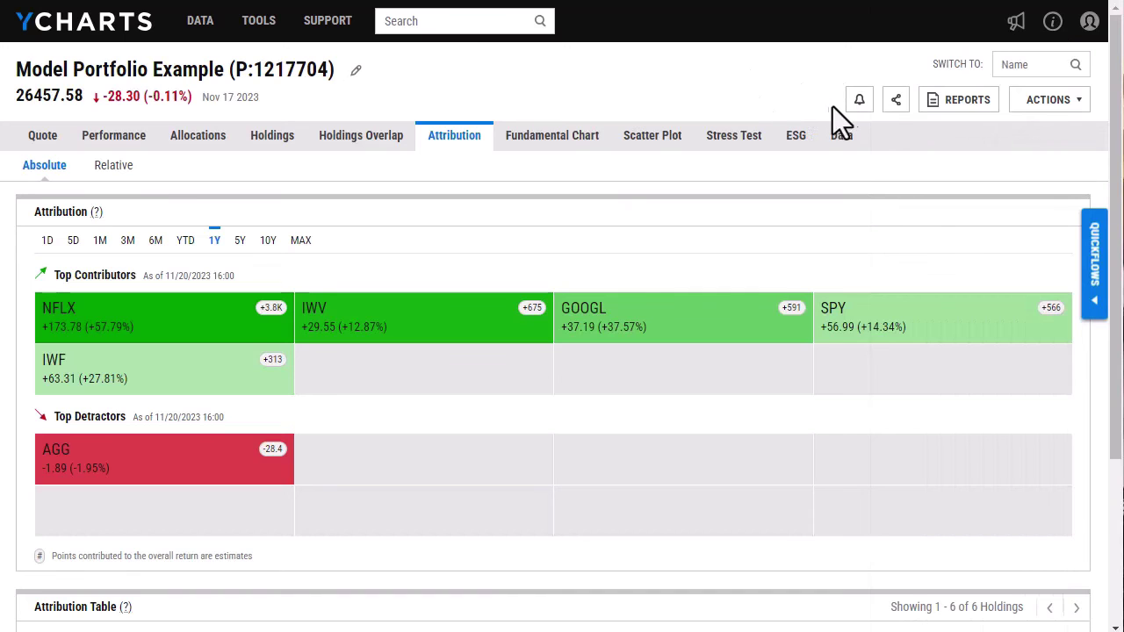
- Enable the portfolio's system alert for new events (earnings, dividends, etc.) on one or more holdings
{"action": "left_click", "coordinate": [861, 101]}
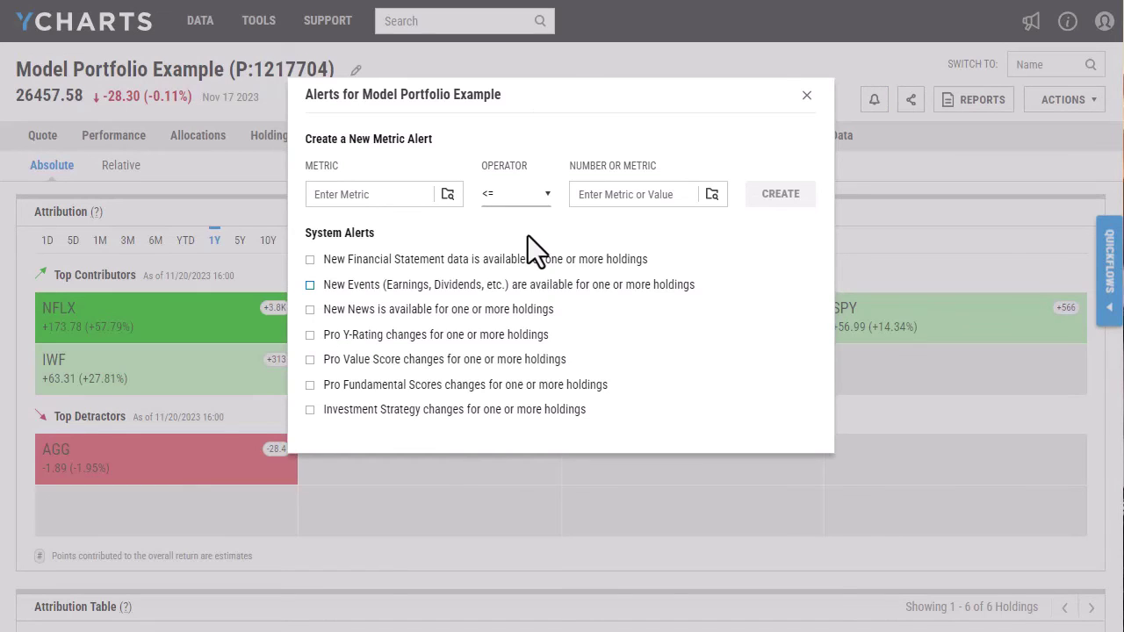
{"action": "left_click", "coordinate": [528, 288]}
{"action": "left_click", "coordinate": [806, 97]}
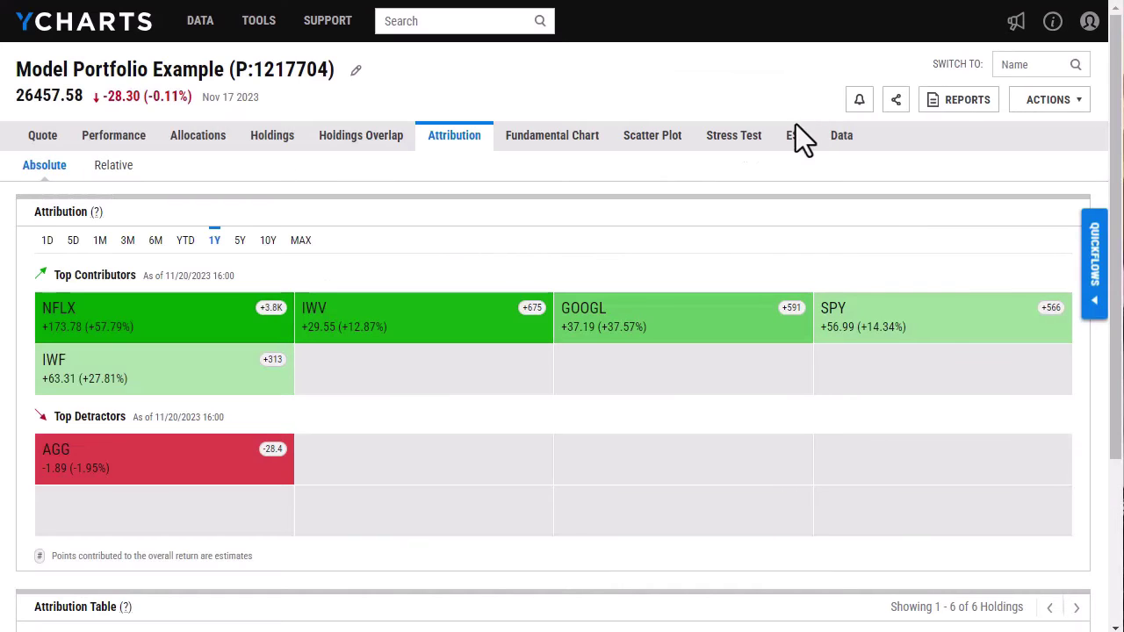
- Start generating a report for the portfolio and show the available tearsheets
{"action": "left_click", "coordinate": [956, 113]}
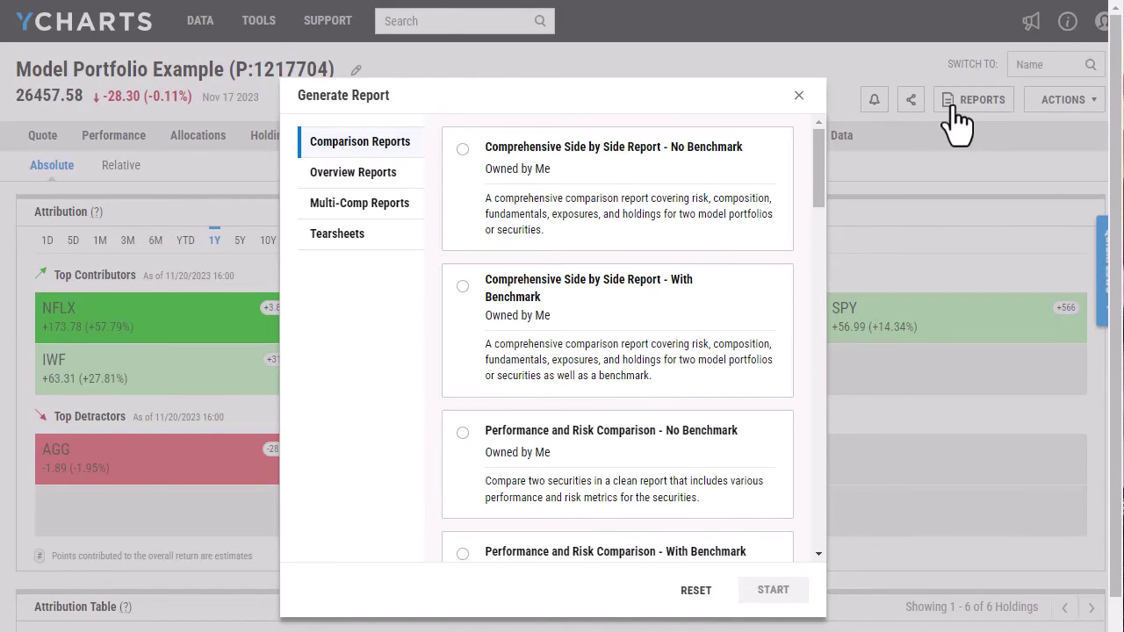
{"action": "left_click", "coordinate": [338, 237]}
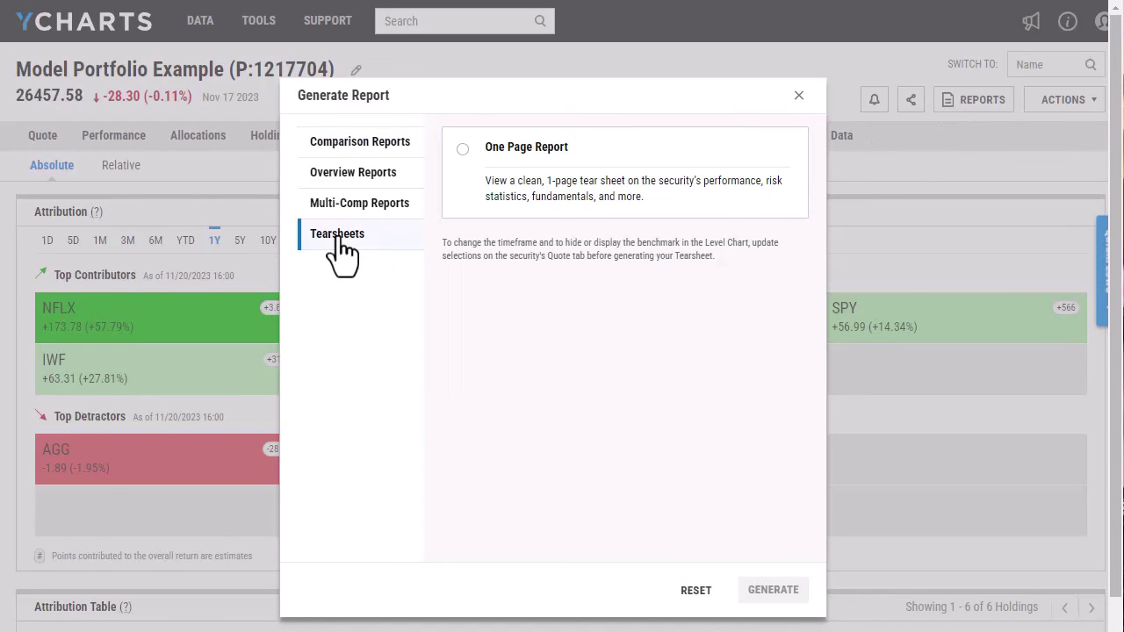